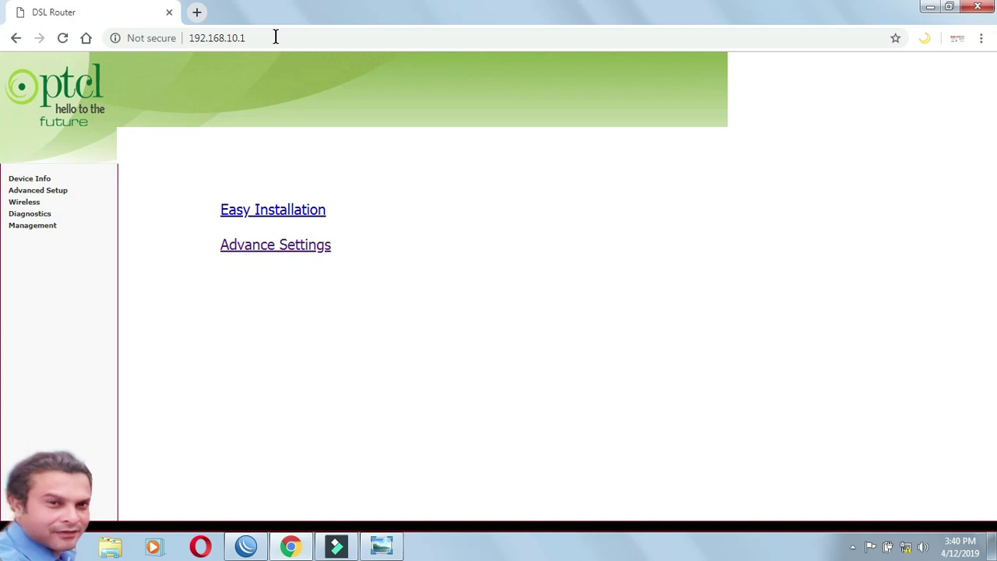
Step: Go to Management > Settings > Restore Default in the router's left menu
left_click(52, 231)
left_click(34, 238)
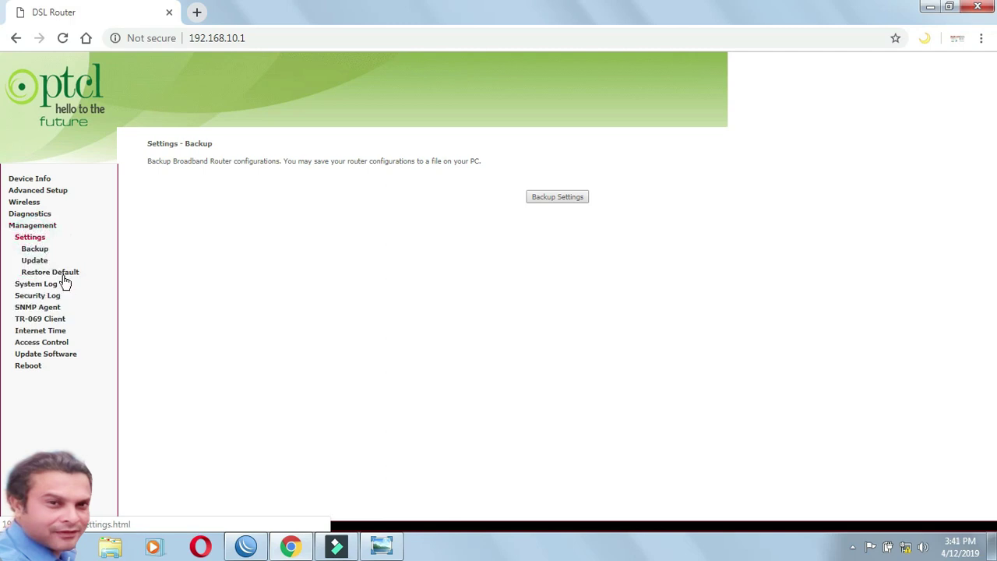
left_click(65, 274)
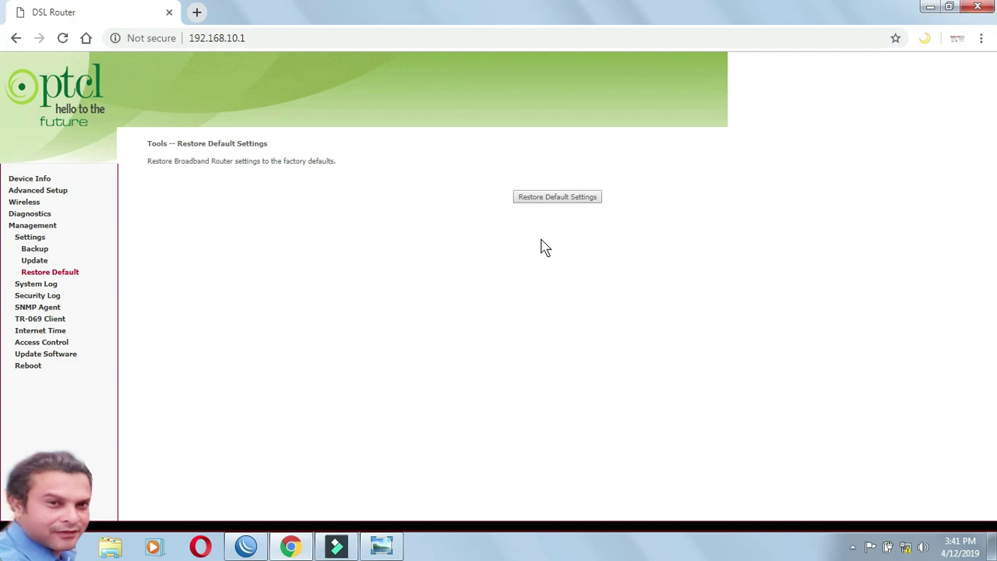
Step: Under Advanced Setup > WAN Service, remove atm1.1, atm3.1, ppp0.1 and ppp1.1
left_click(55, 194)
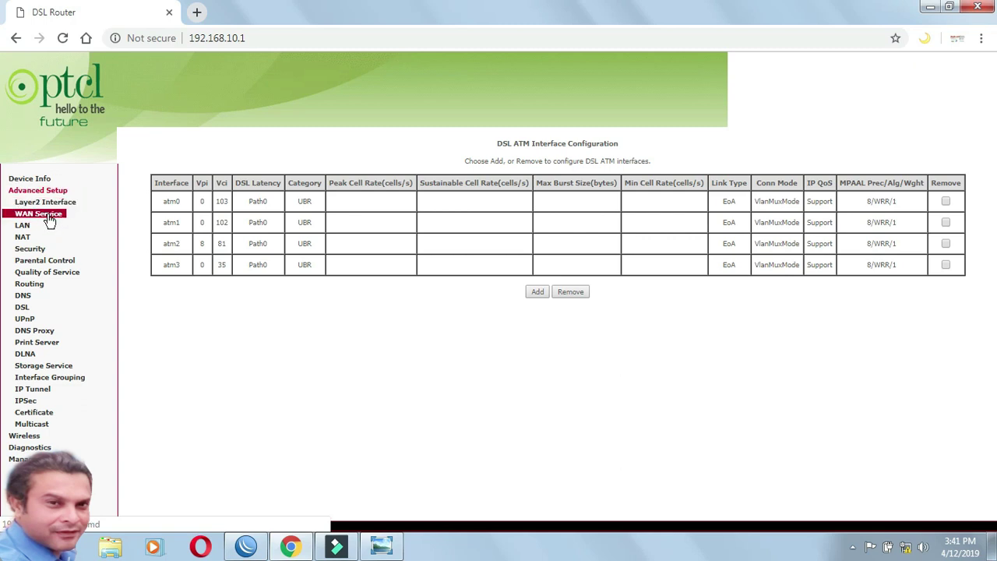
left_click(47, 214)
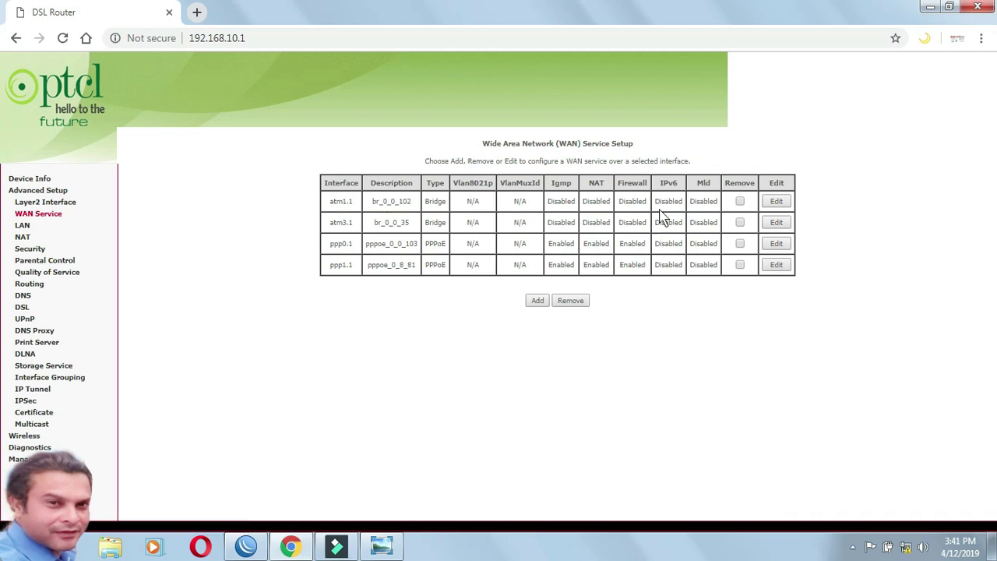
left_click(740, 202)
left_click(740, 223)
left_click(740, 244)
left_click(740, 264)
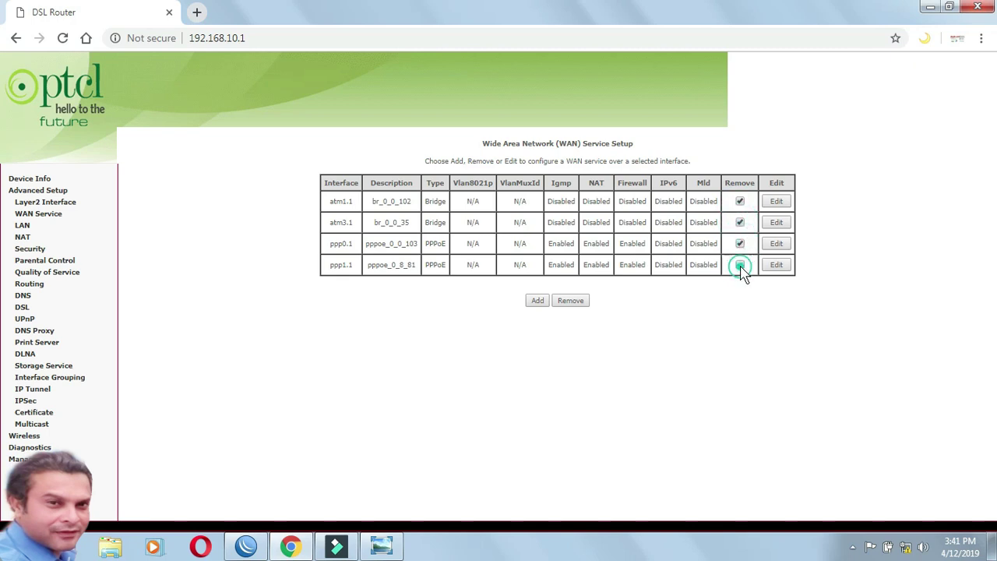
left_click(569, 304)
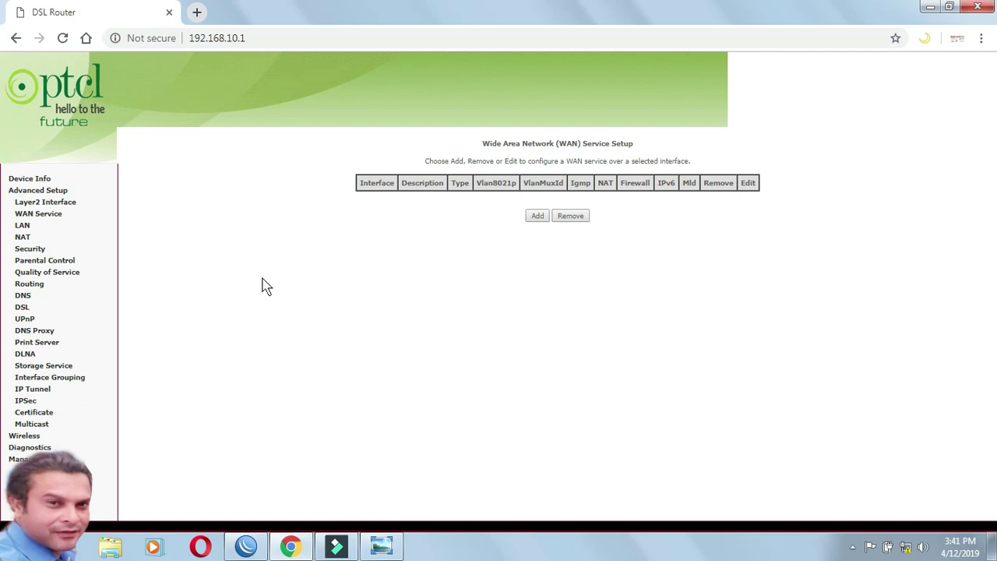
Step: Go through Layer2 Interface and ATM Interface to the empty ETH Interface configuration page
left_click(72, 205)
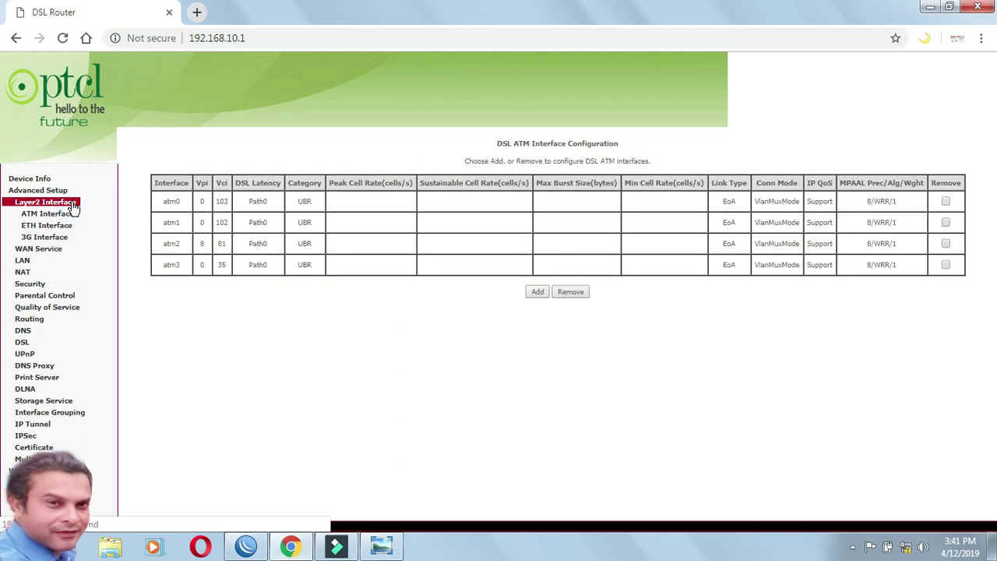
left_click(70, 215)
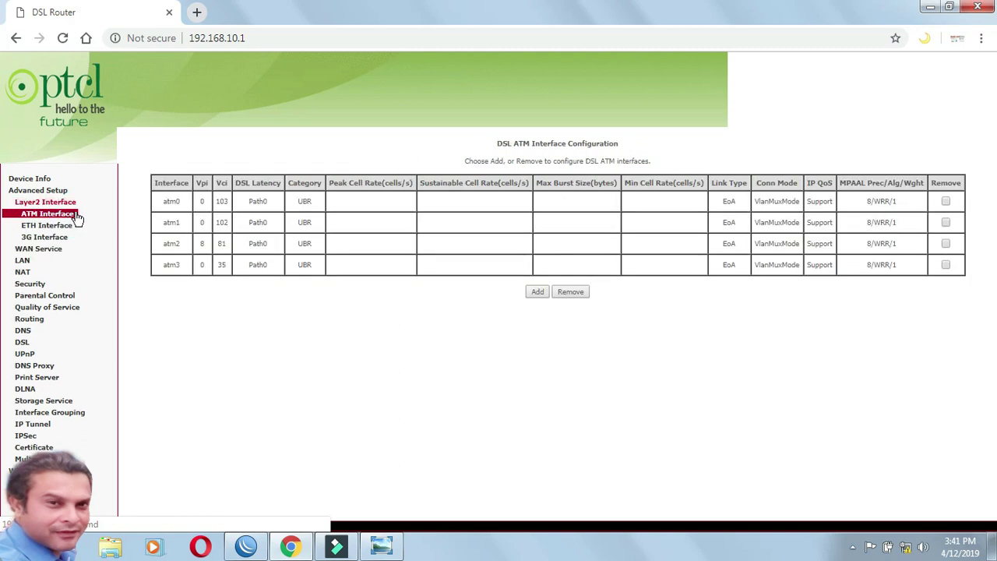
left_click(74, 226)
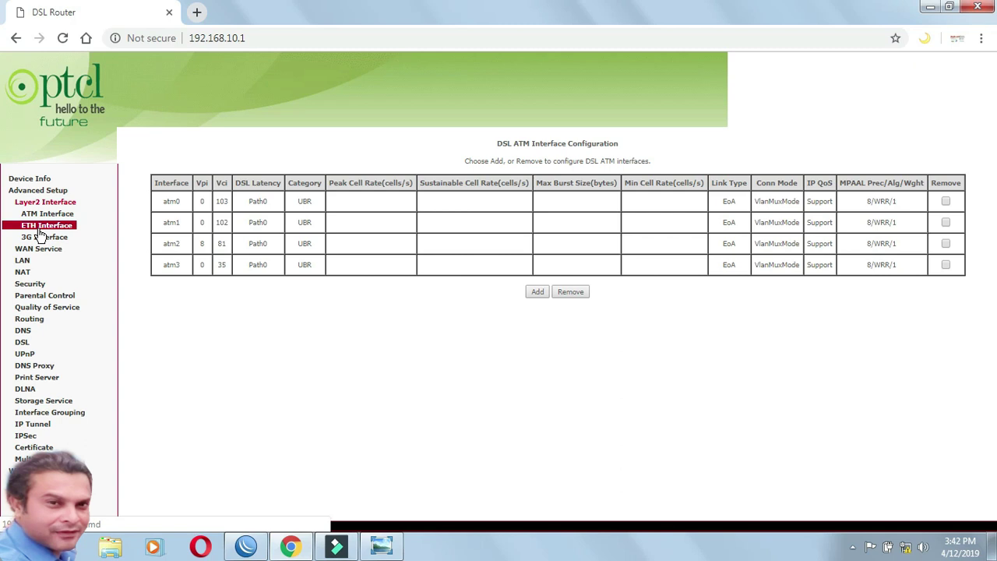
left_click(39, 228)
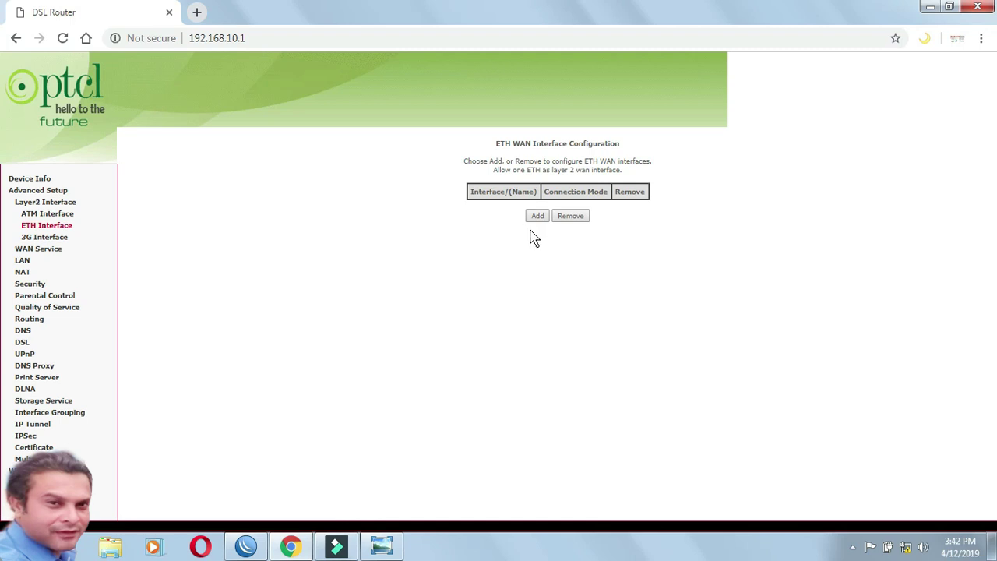
Step: Highlight the one-ETH-WAN-interface note, start adding an interface, and check the reference picture
left_click(619, 173)
left_click_drag(619, 173, 571, 173)
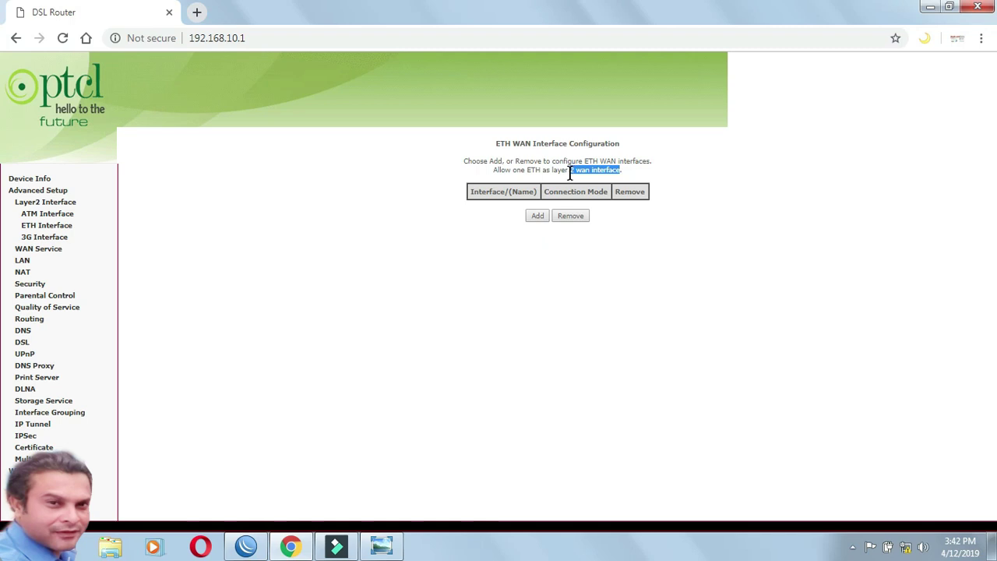
left_click(634, 174)
left_click(540, 220)
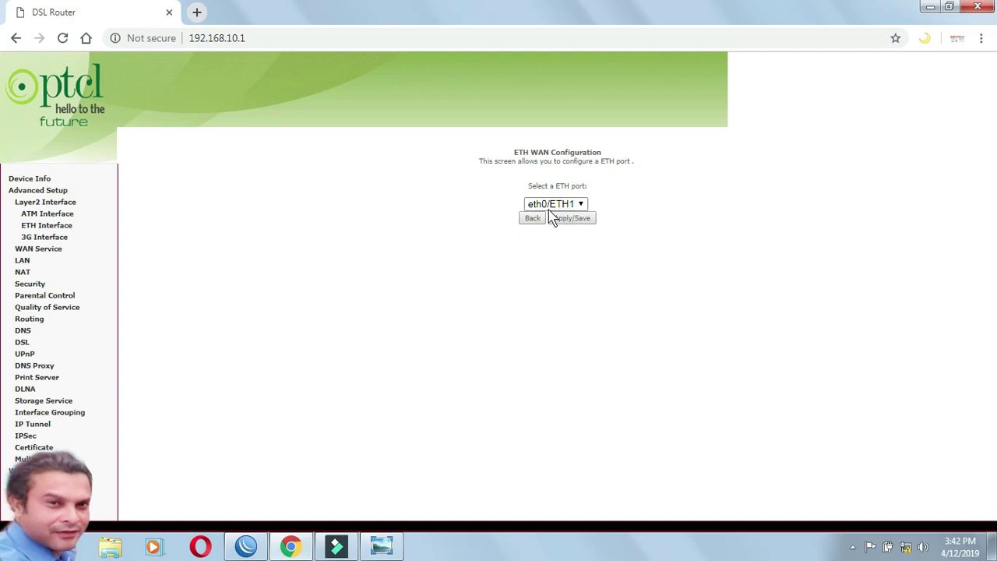
left_click(381, 547)
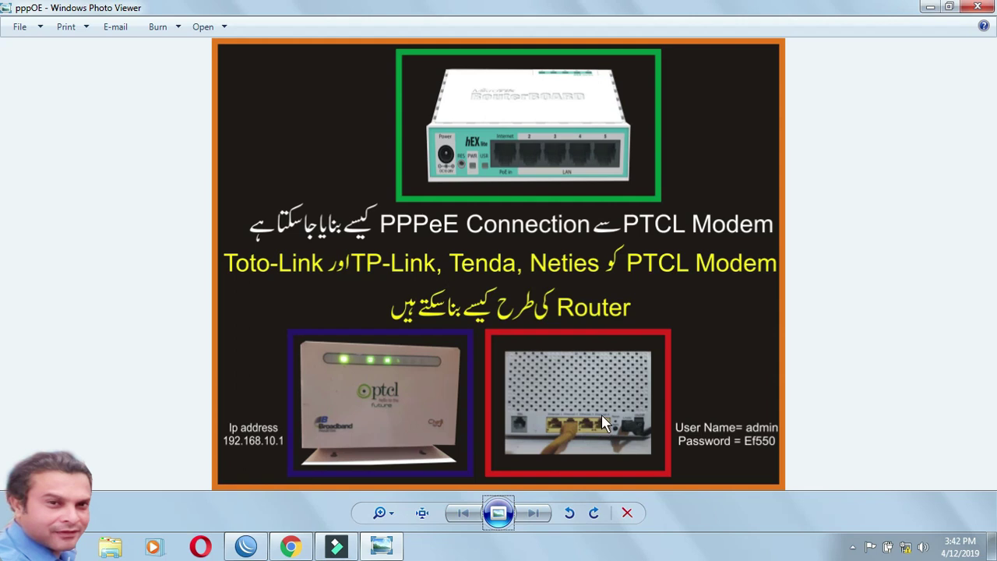
left_click(290, 546)
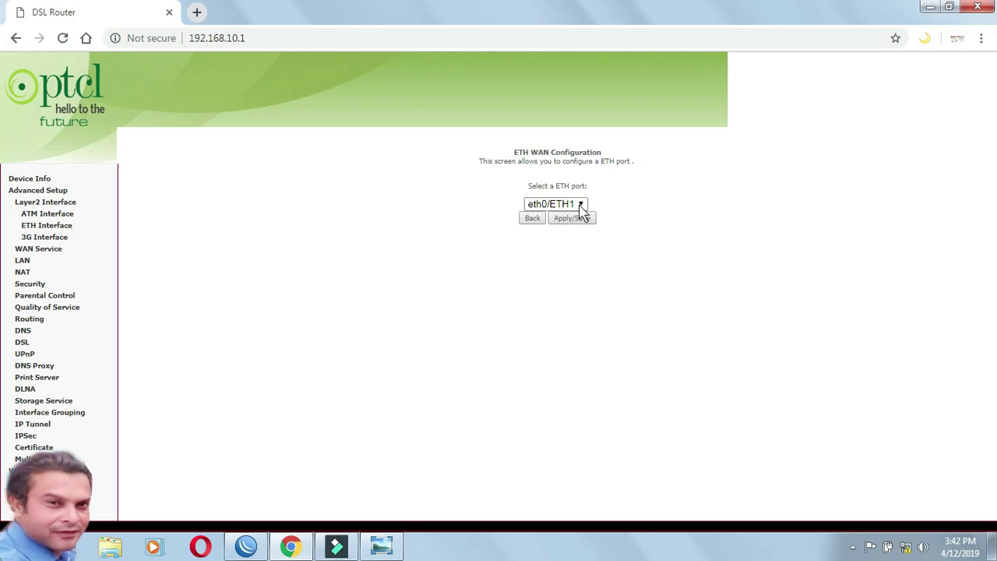
Step: Choose port eth3/ETH4 and save it as the ETH WAN interface
left_click(583, 205)
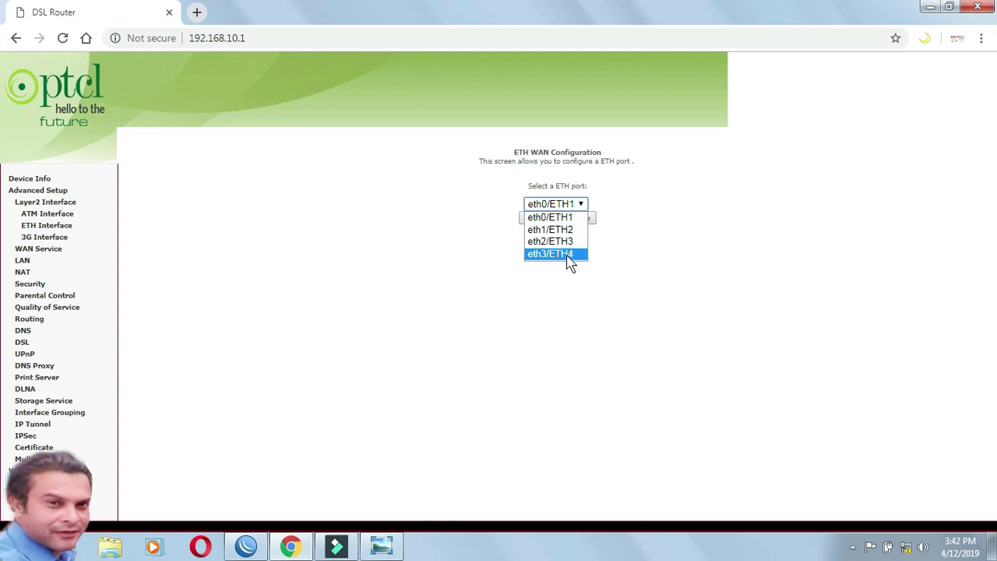
left_click(568, 254)
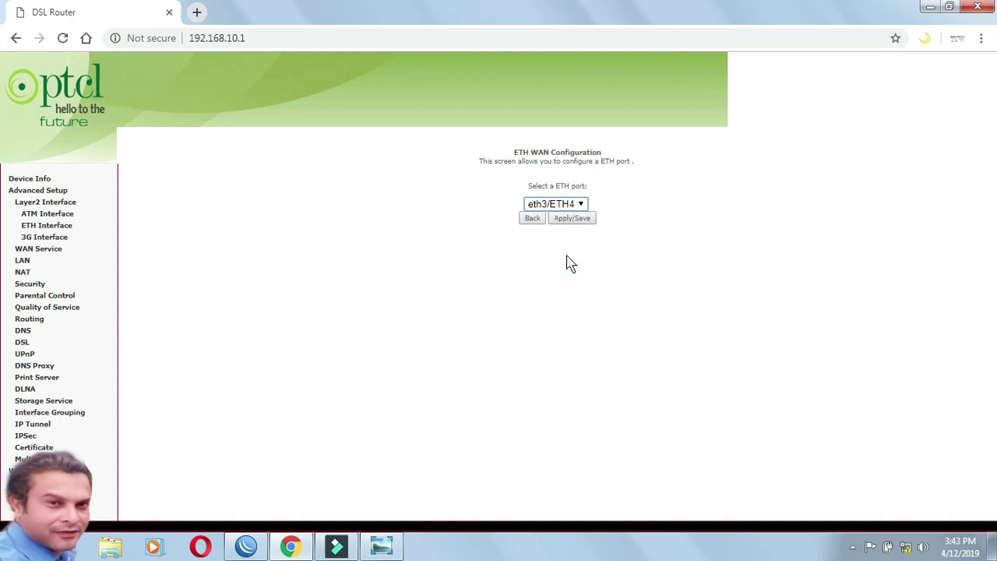
left_click(379, 546)
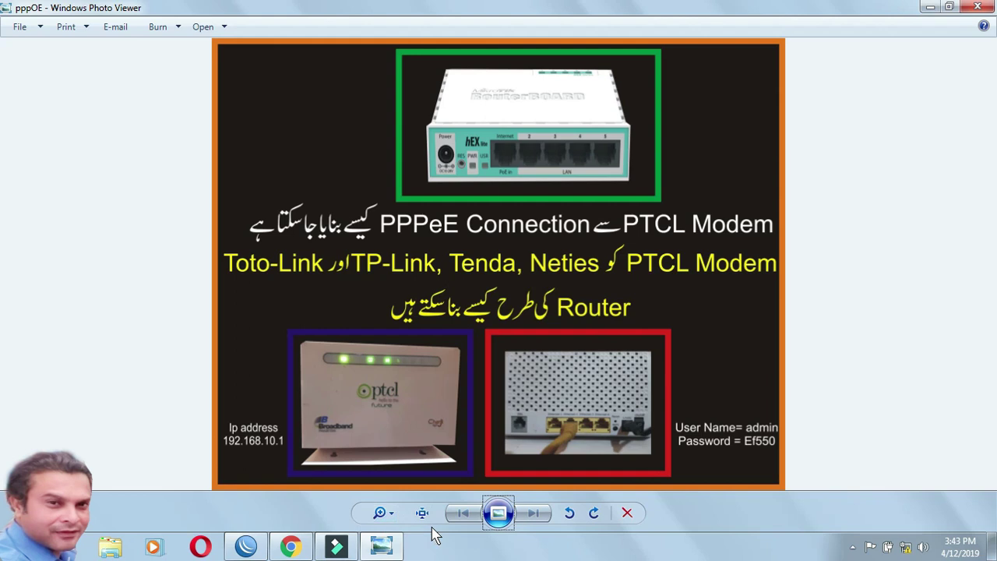
mouse_move(393, 551)
left_click(290, 546)
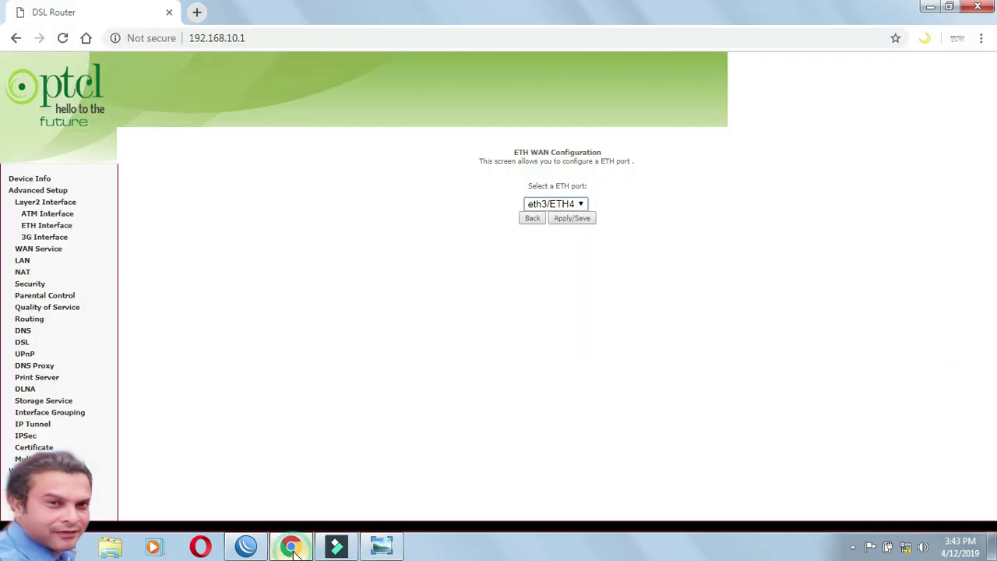
left_click(574, 219)
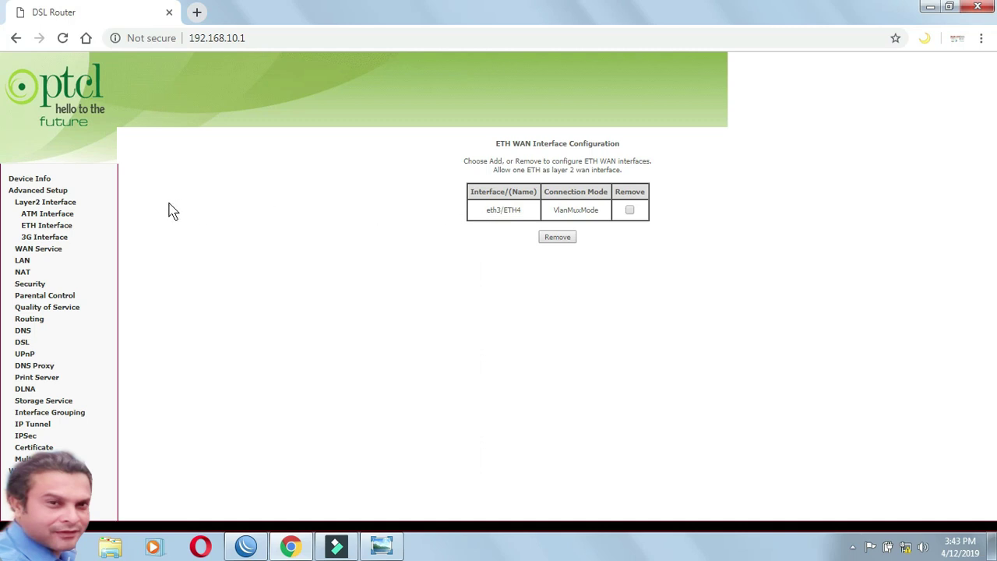
Step: Add a new WAN service on layer 2 interface eth3/ETH4 and continue to service type
left_click(54, 252)
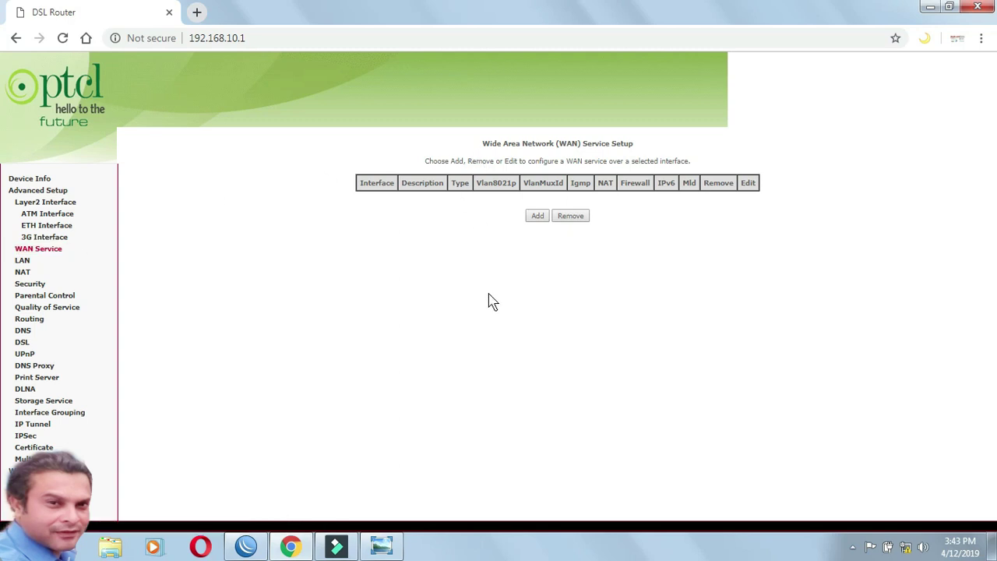
left_click(538, 216)
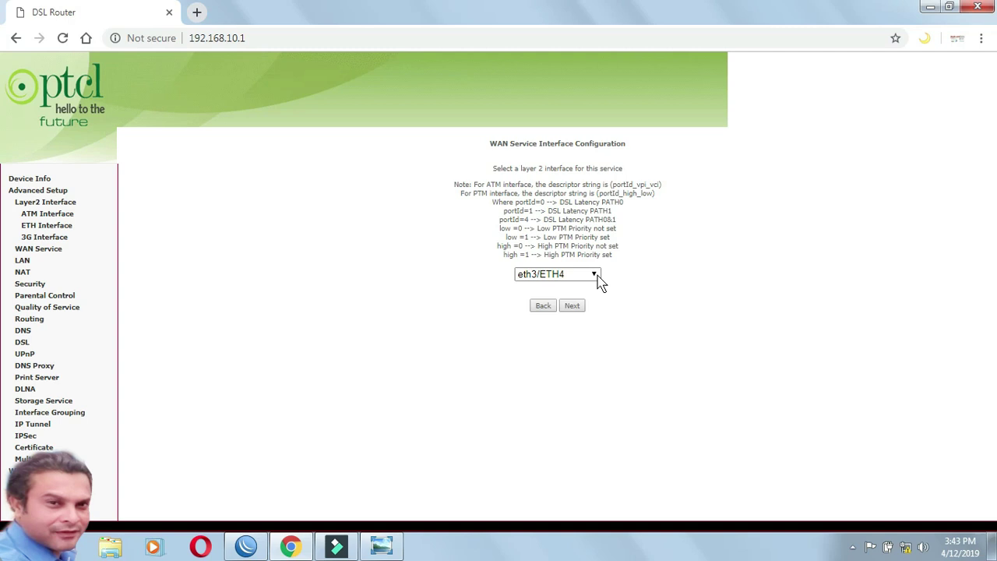
left_click(597, 278)
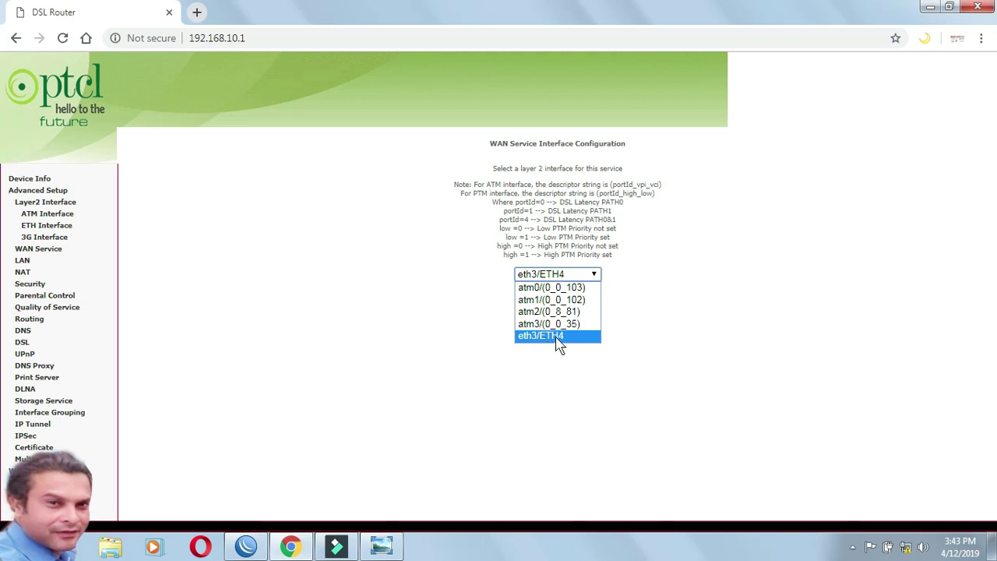
left_click(558, 339)
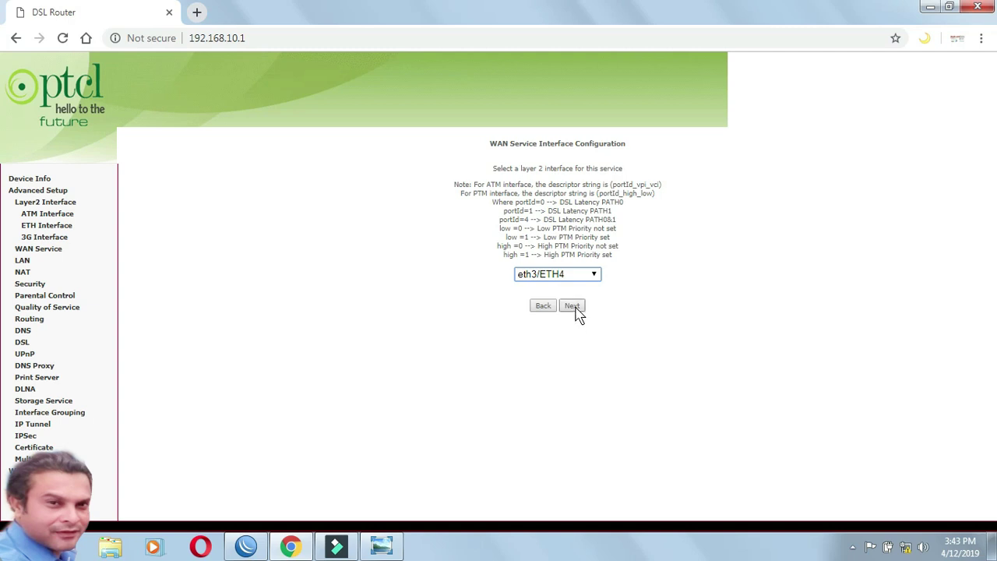
left_click(575, 311)
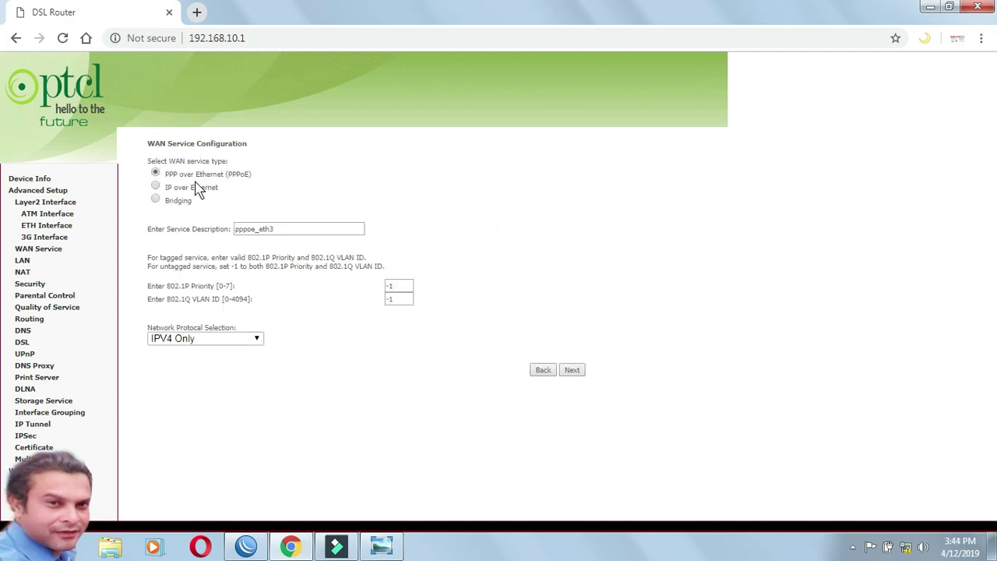
left_click_drag(257, 183, 227, 175)
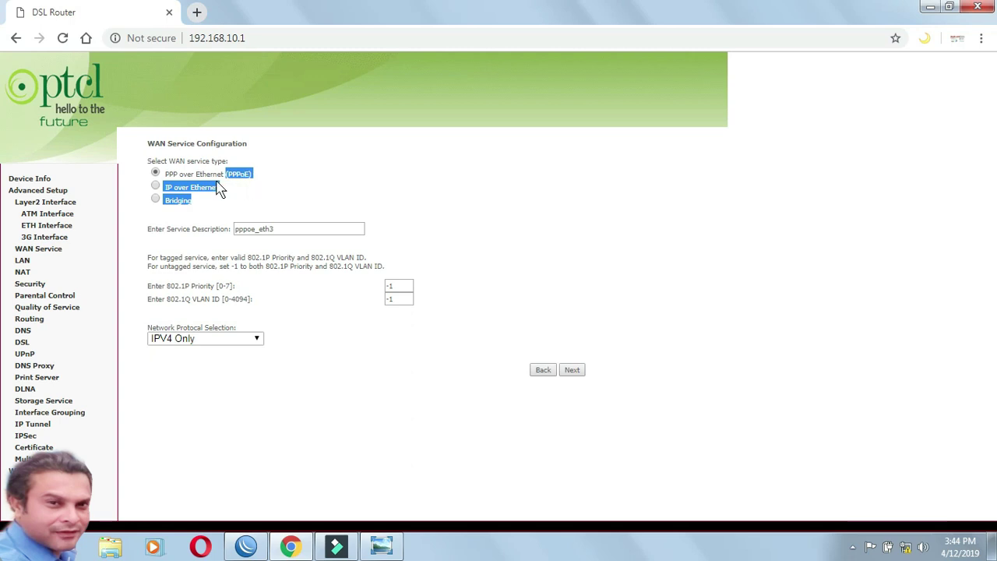
left_click(156, 172)
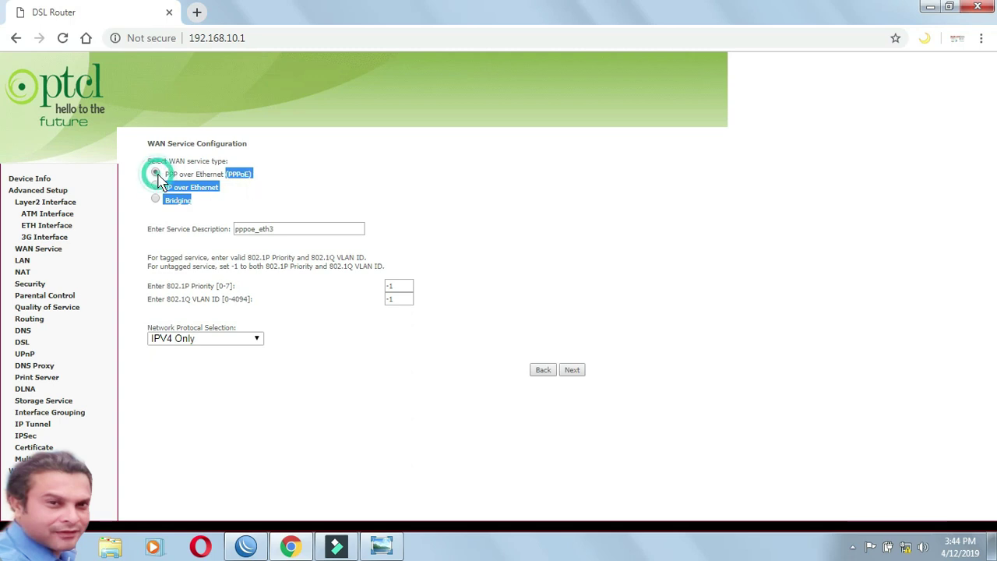
left_click(324, 189)
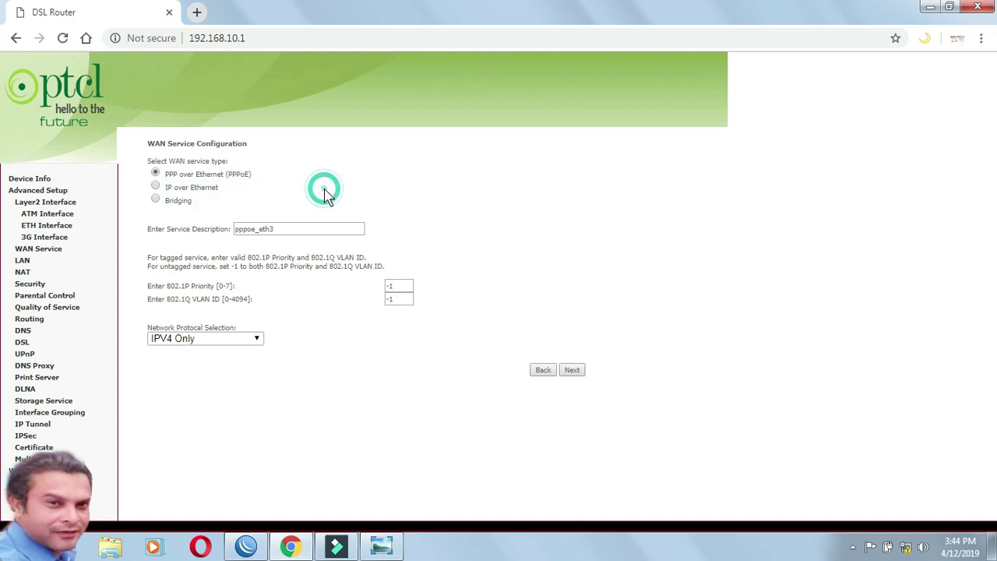
left_click(155, 187)
left_click(156, 174)
Step: Replace PPP username admin with test and clear the old PPP password
left_click(575, 371)
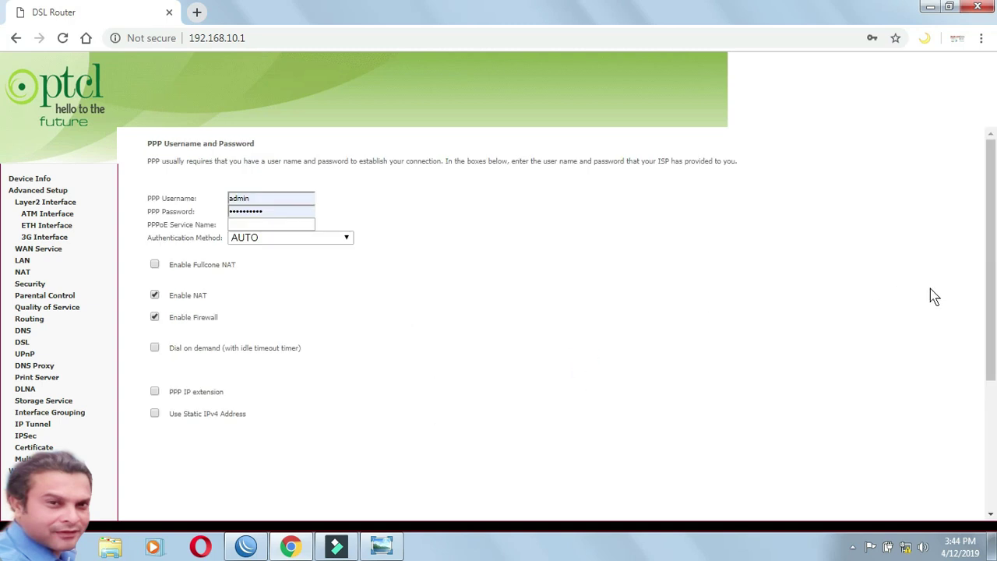
left_click_drag(989, 284, 972, 271)
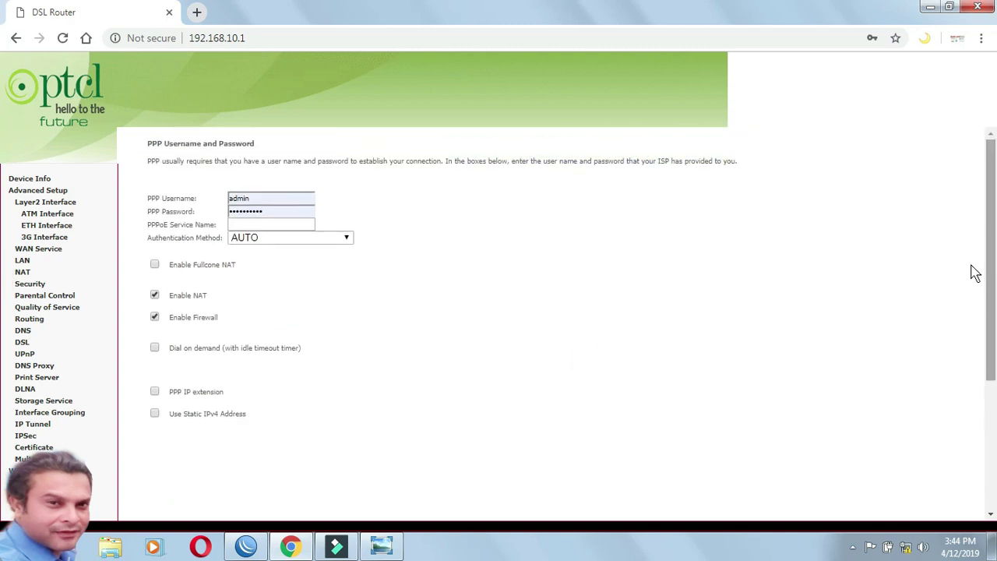
double_click(268, 198)
left_click(368, 201)
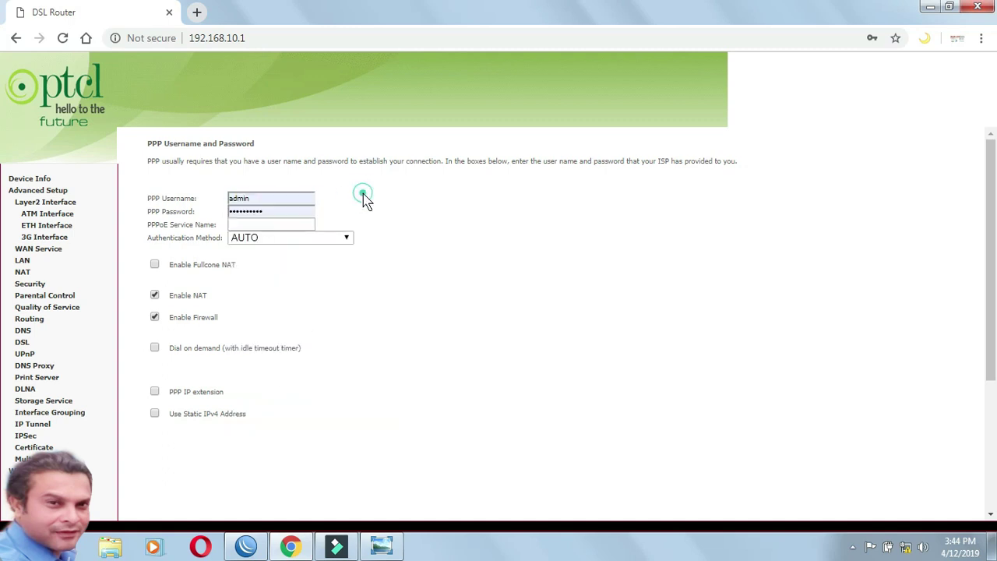
double_click(268, 200)
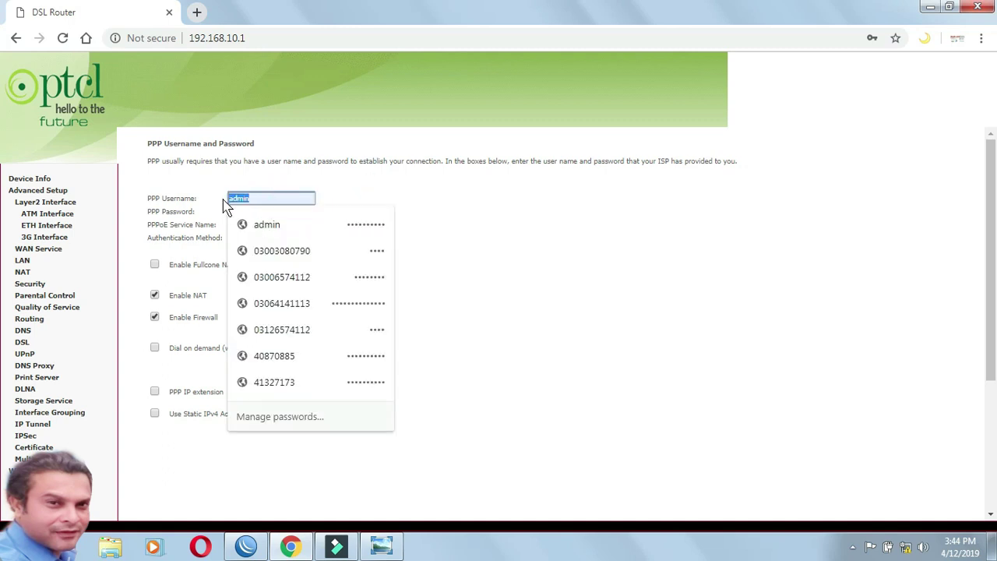
type("test")
key("Tab")
key("BackSpace")
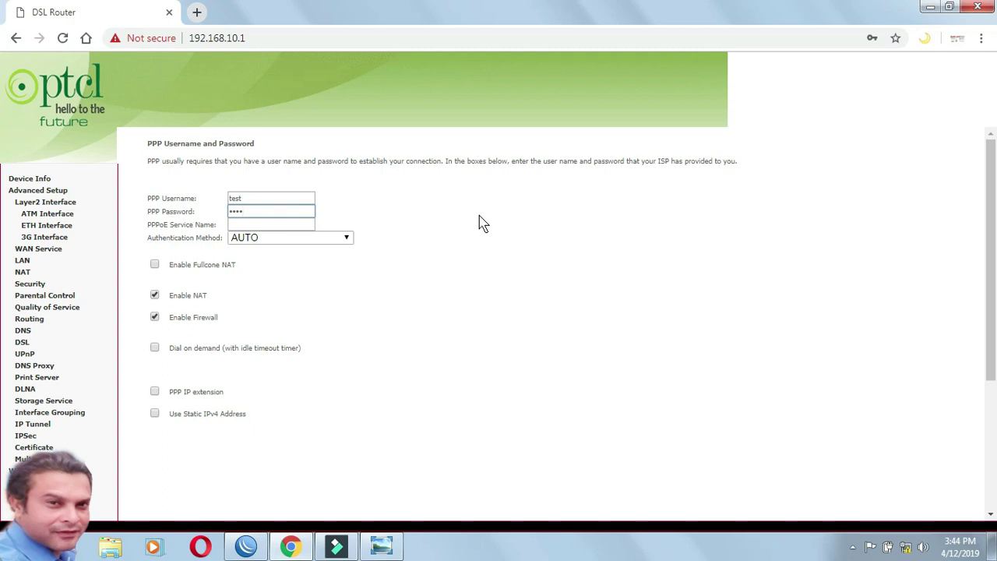
left_click_drag(994, 226, 992, 361)
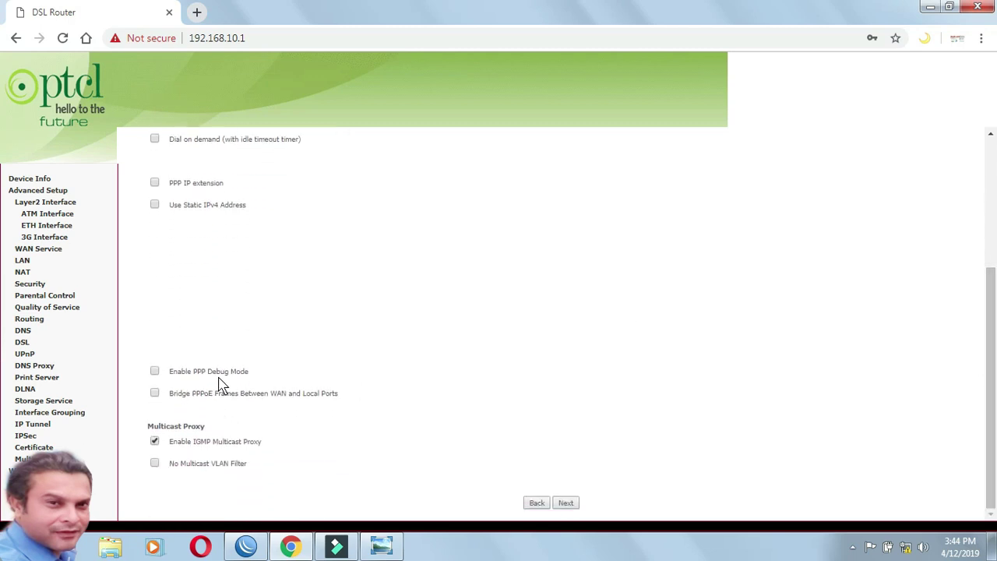
Step: Enable PPP debug mode, apply/save the PPPoE WAN service, then show the reference picture
left_click(155, 372)
left_click(574, 504)
left_click(578, 443)
left_click(989, 308)
left_click_drag(989, 308, 990, 382)
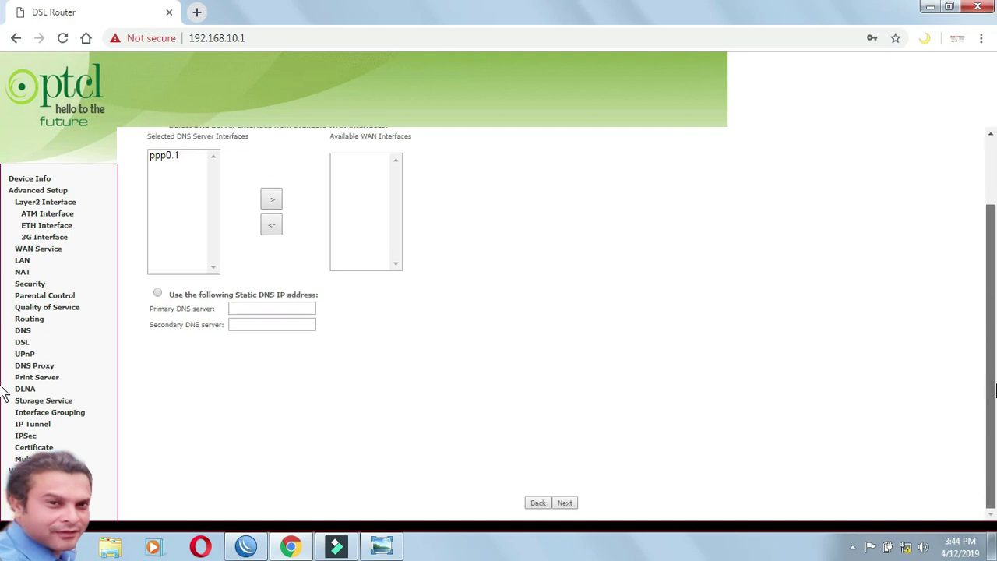
left_click(575, 505)
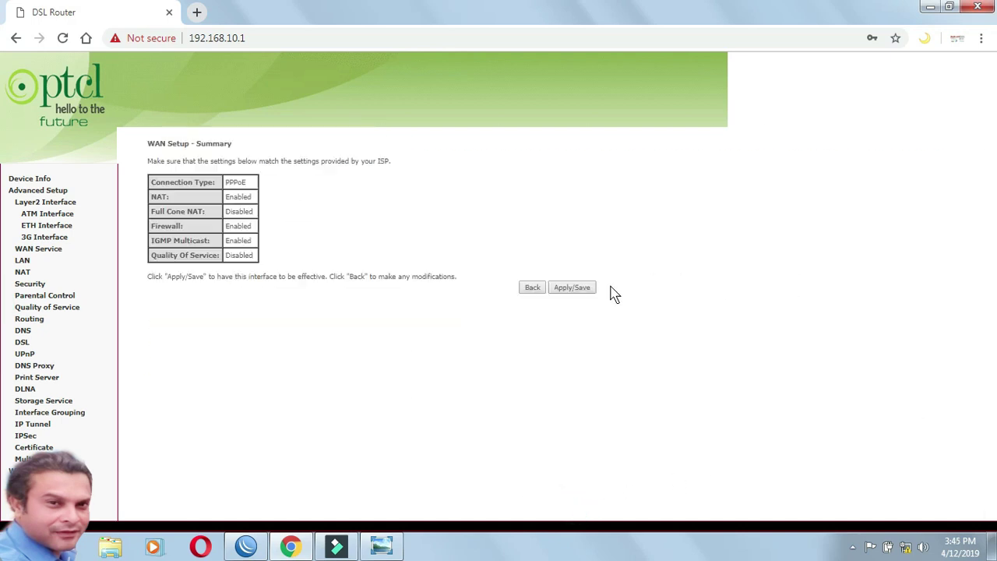
left_click(576, 290)
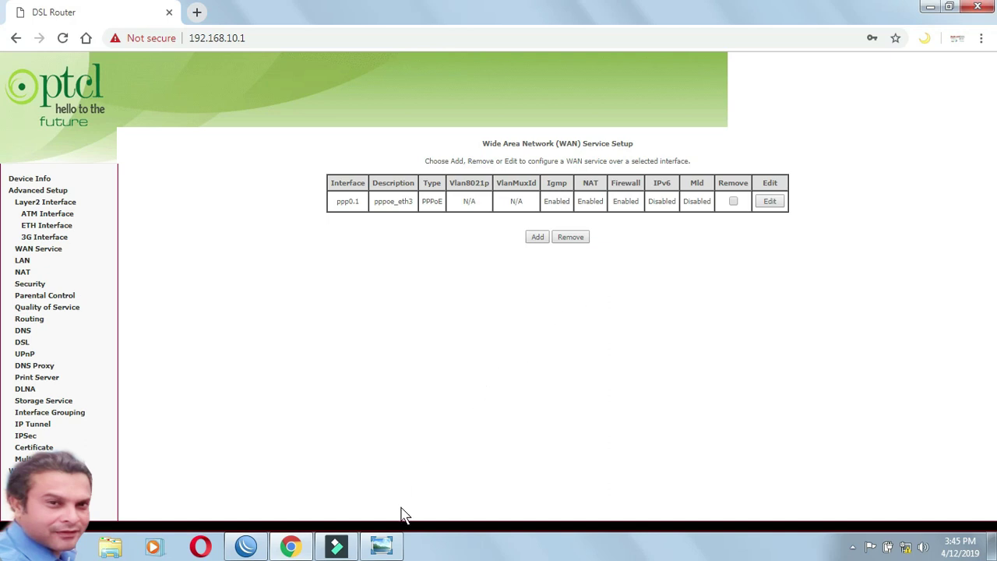
left_click(382, 548)
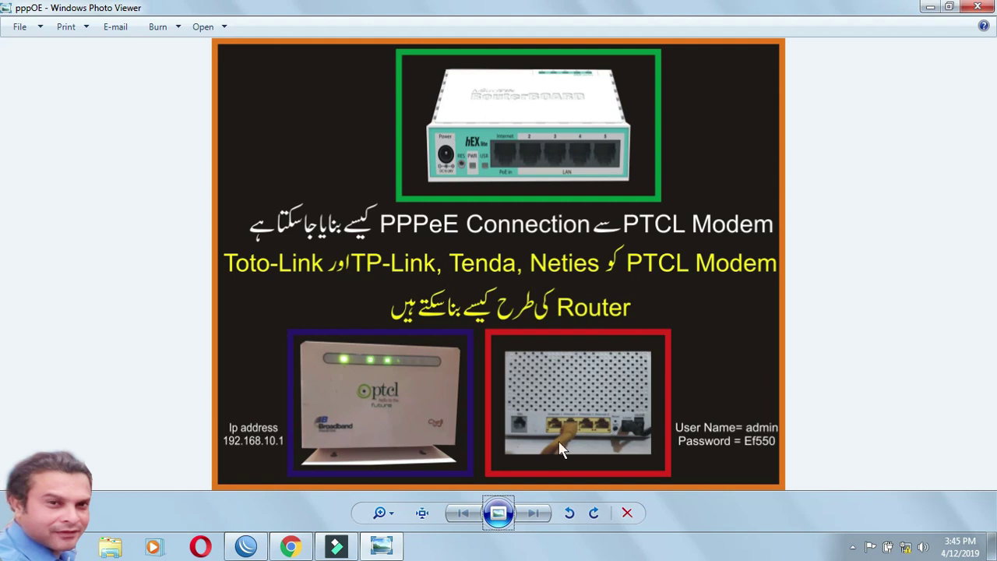
Step: Switch back to Chrome's WAN Service Setup page listing ppp0.1 (pppoe_eth3)
left_click(302, 547)
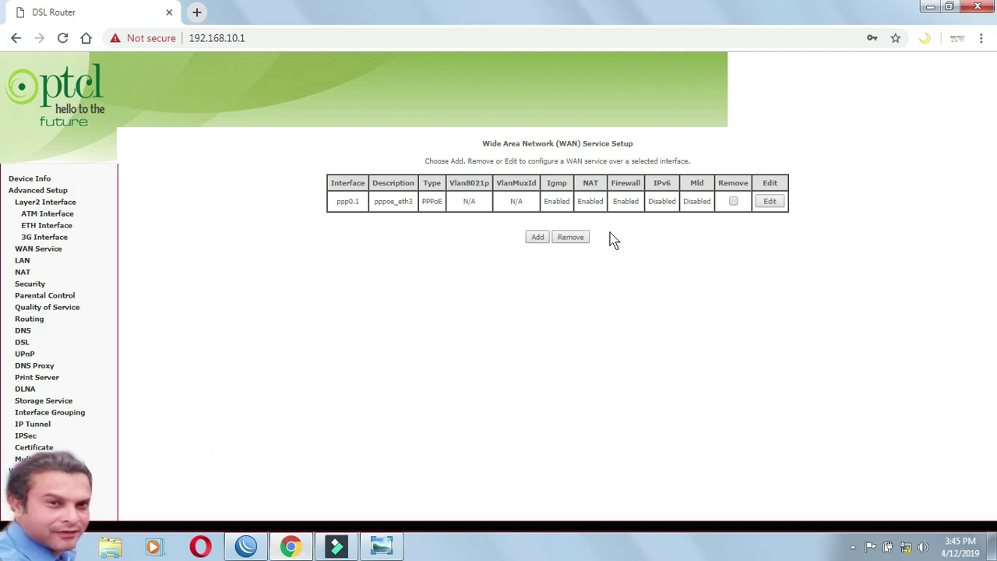
Step: Highlight NAT/firewall Enabled, then on Device Info highlight gateway 192.168.30.1 and Disconnected WAN status
left_click_drag(603, 200, 581, 201)
left_click_drag(648, 207, 620, 201)
mouse_move(906, 549)
left_click(45, 180)
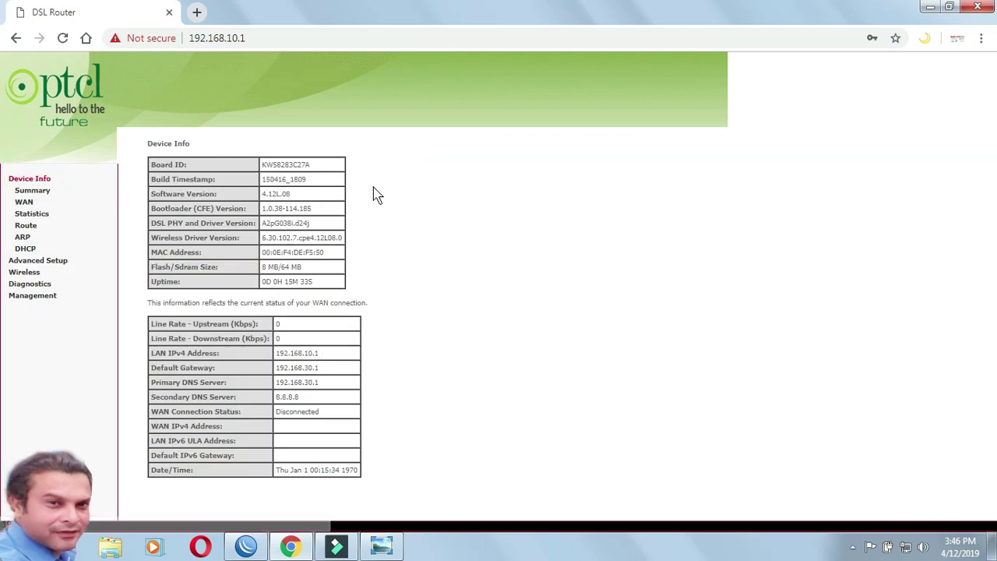
left_click(322, 356)
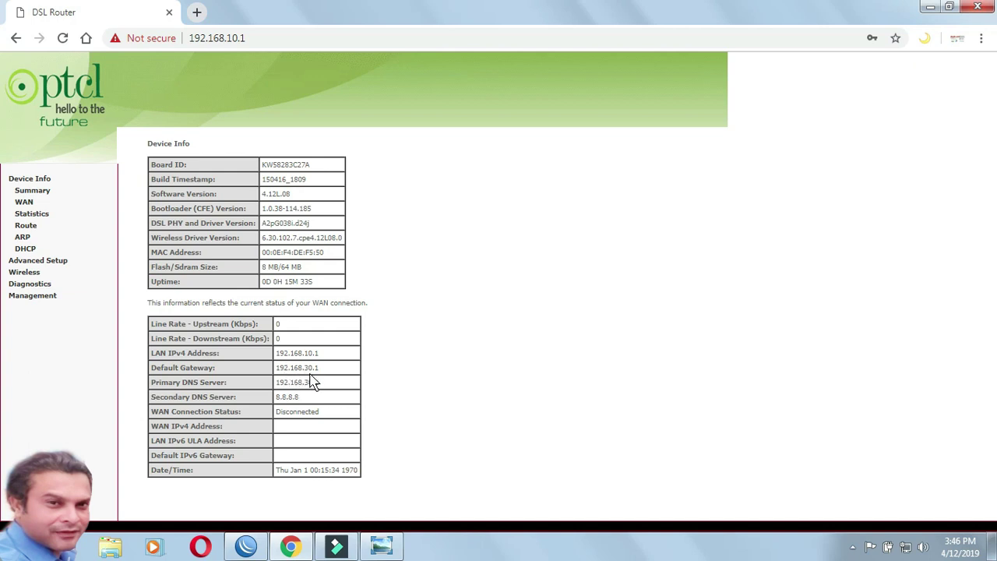
left_click_drag(329, 368, 278, 407)
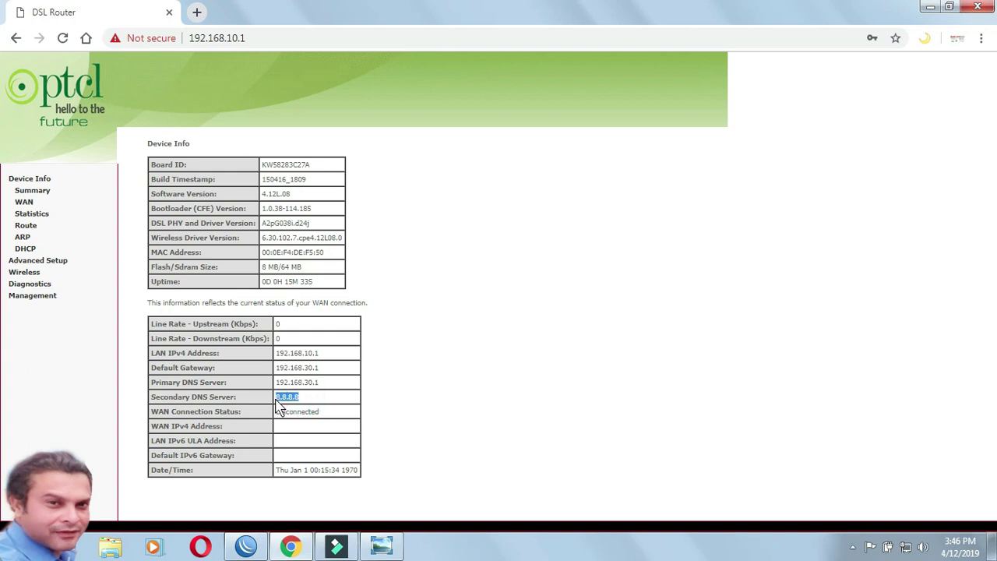
left_click(318, 413)
left_click_drag(317, 413, 281, 417)
Step: Load youtube.com in a new browser tab and bring the channel page forward
left_click(197, 12)
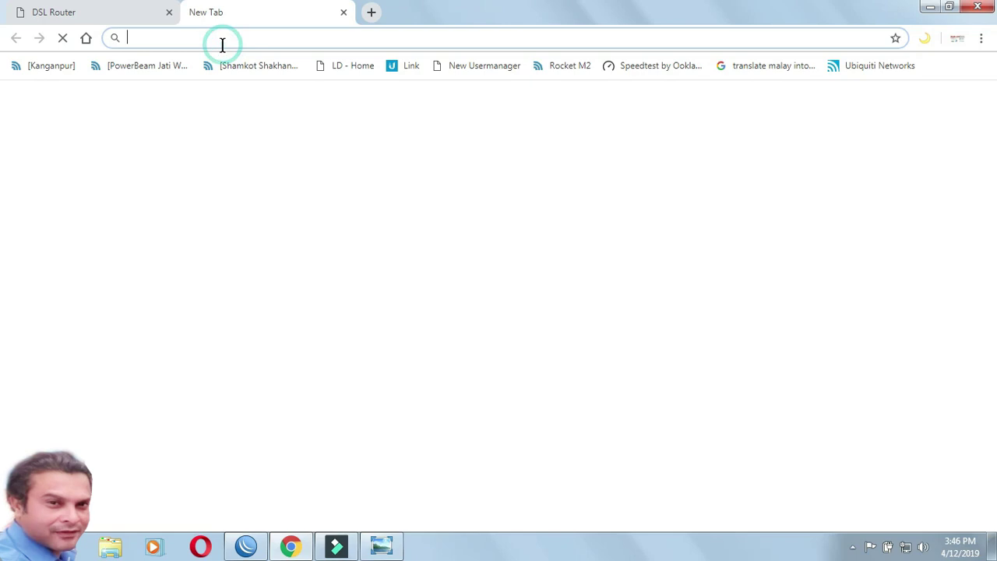
type("you")
key("Return")
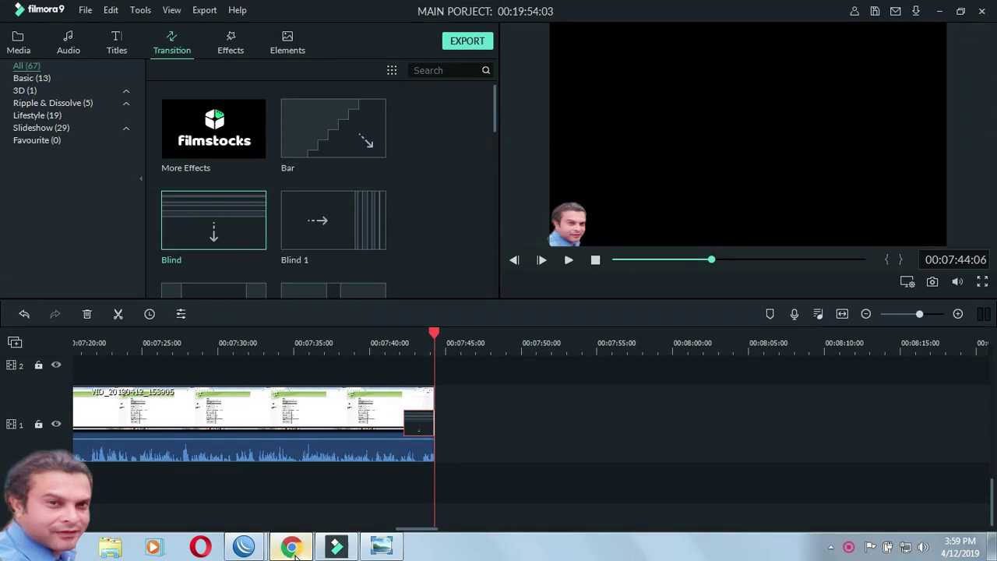
left_click(291, 547)
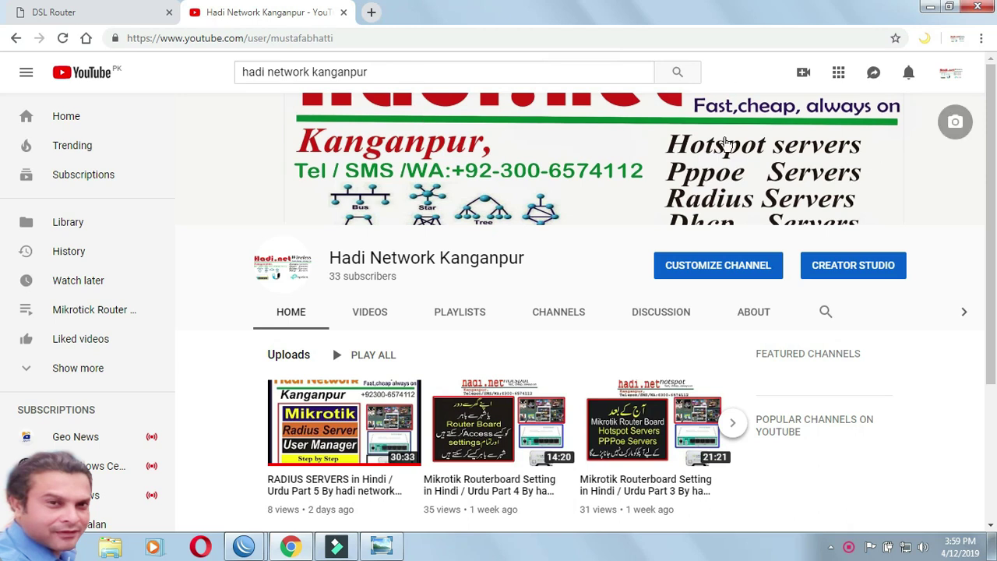
Step: Play the RADIUS SERVERS video, then the Película guerra video, and pause it
left_click(339, 433)
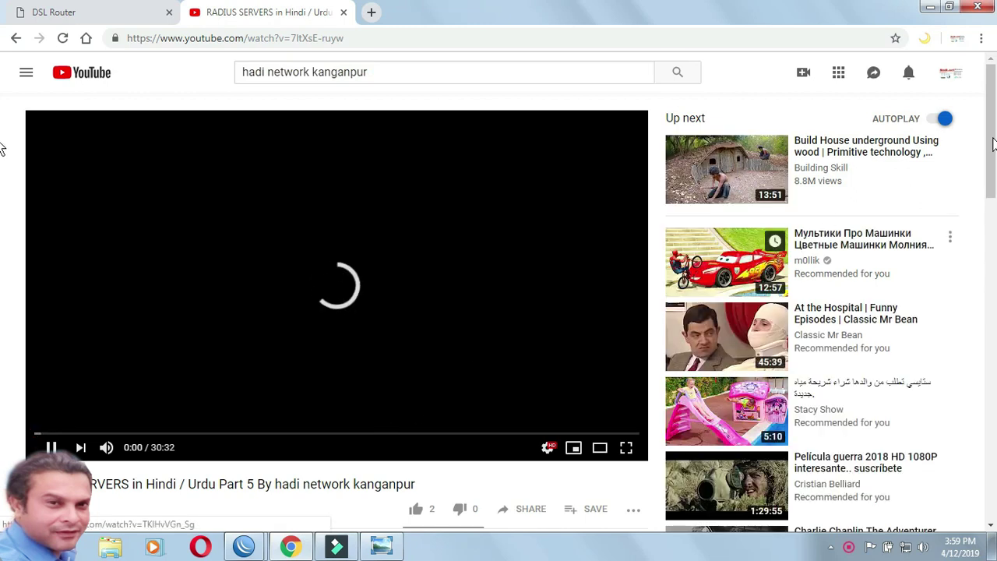
mouse_move(990, 122)
left_mouse_down()
mouse_move(995, 234)
mouse_move(993, 113)
left_mouse_up()
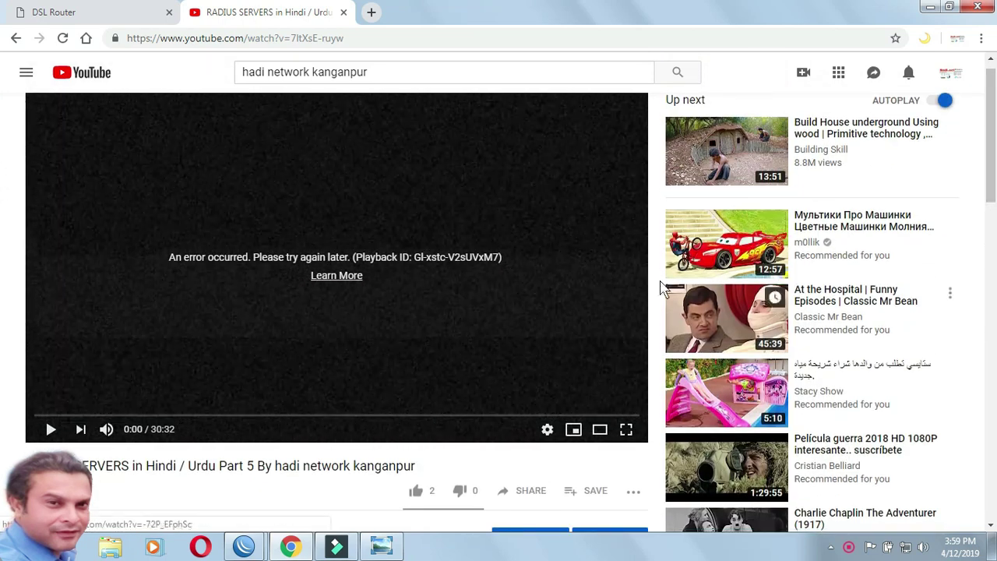
left_click(755, 467)
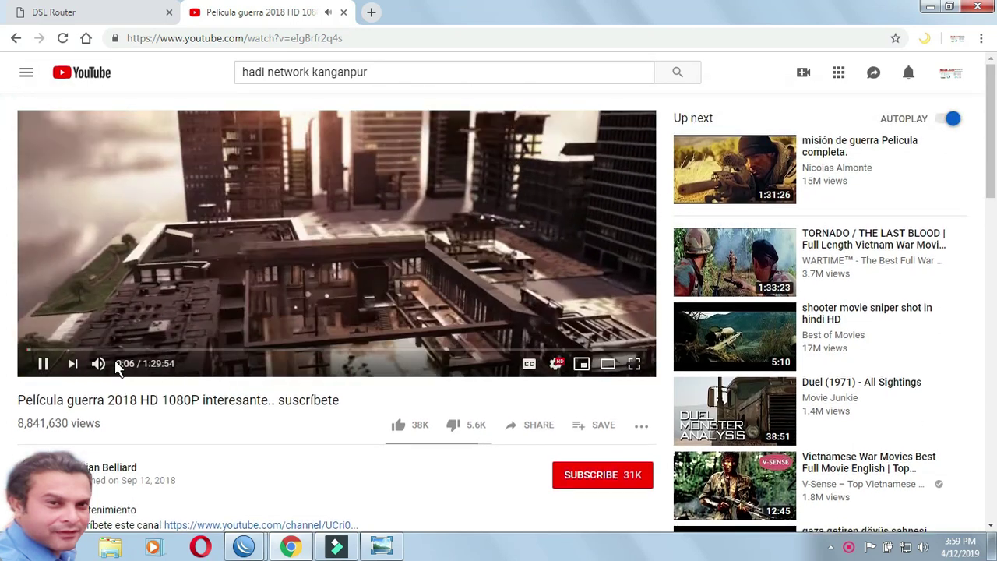
left_click(47, 363)
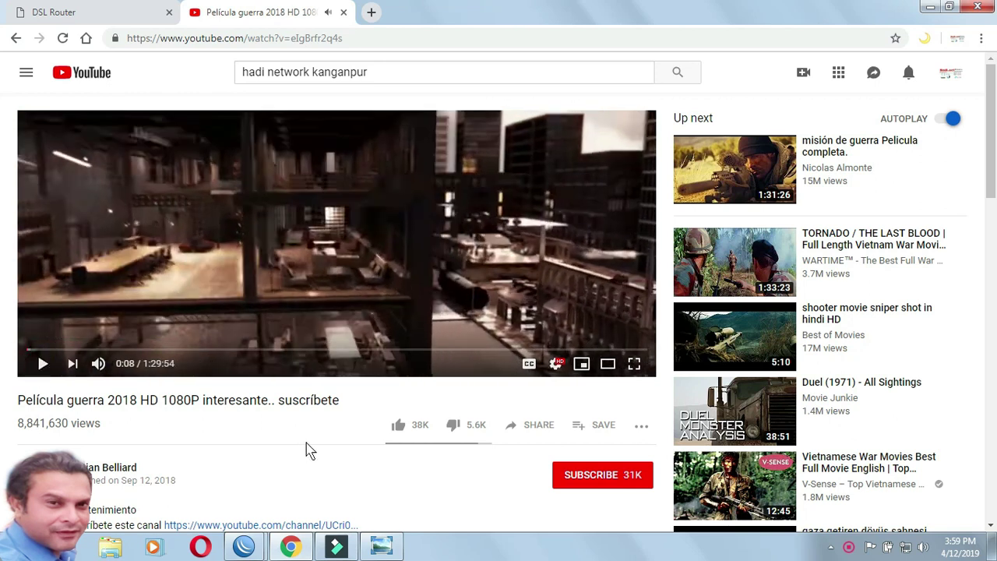
Step: In WinBox, confirm secret 'test' has the 20Mb profile and is active at 10.10.10.241
mouse_move(257, 547)
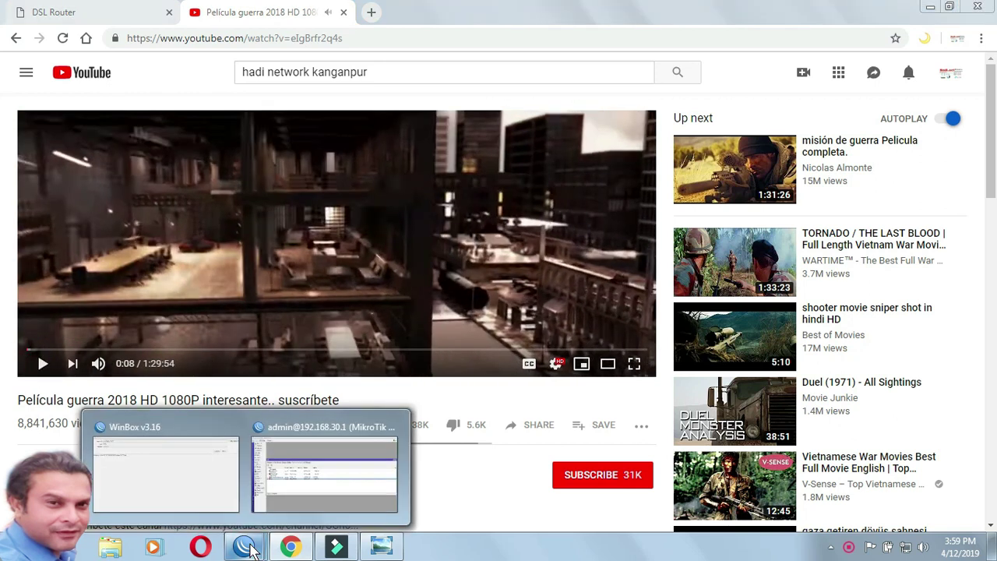
left_click(330, 482)
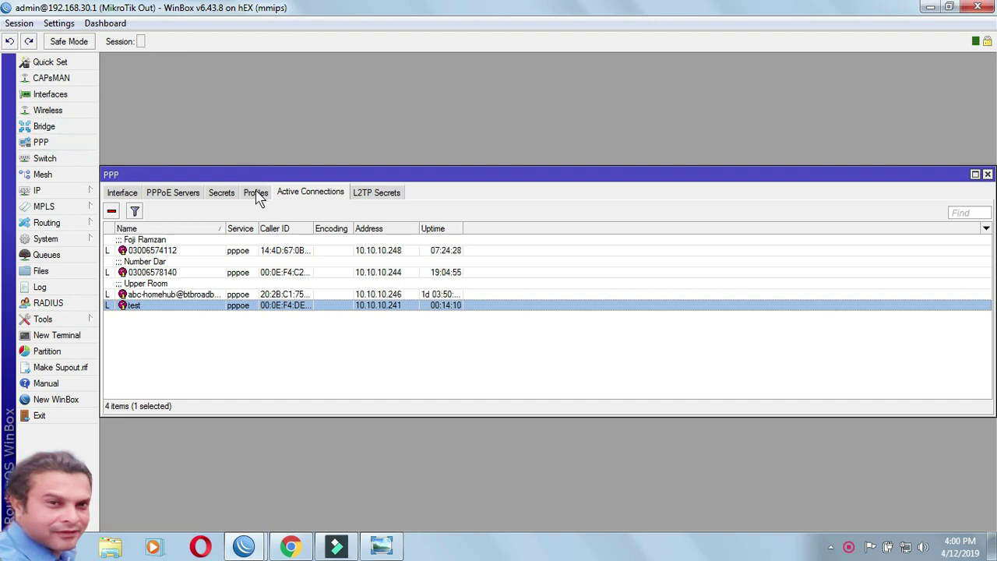
left_click(187, 198)
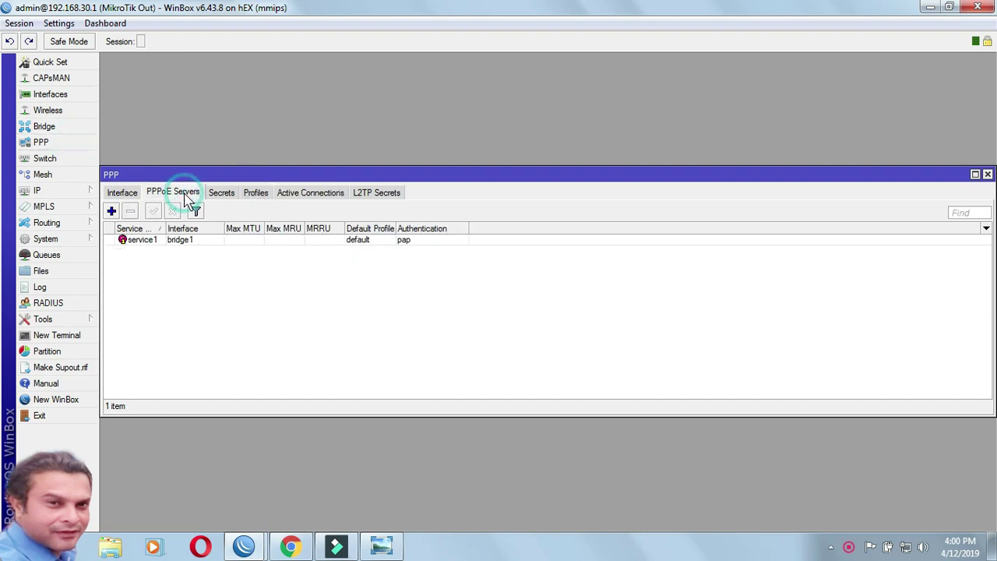
left_click(227, 192)
left_click_drag(233, 169, 243, 76)
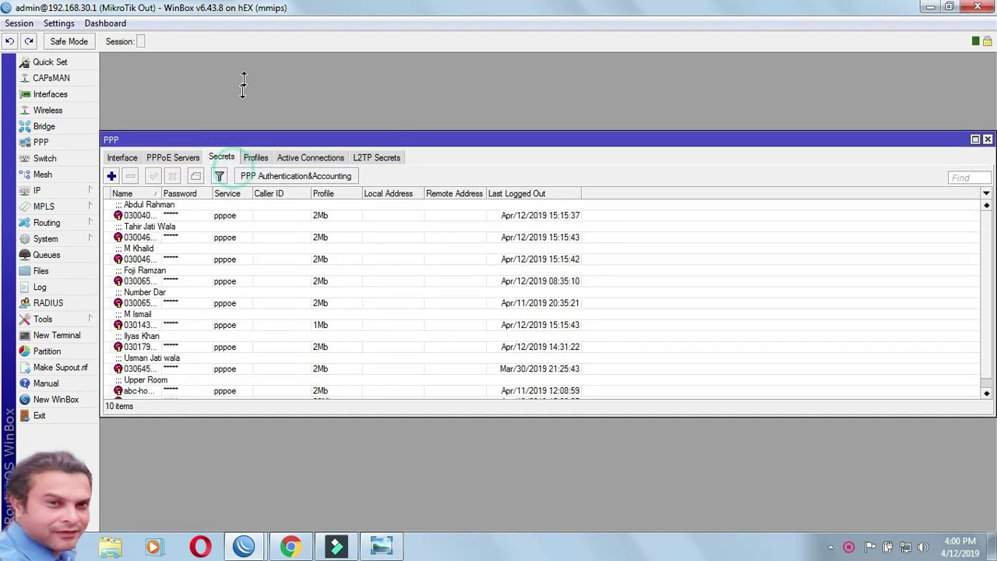
left_click(137, 348)
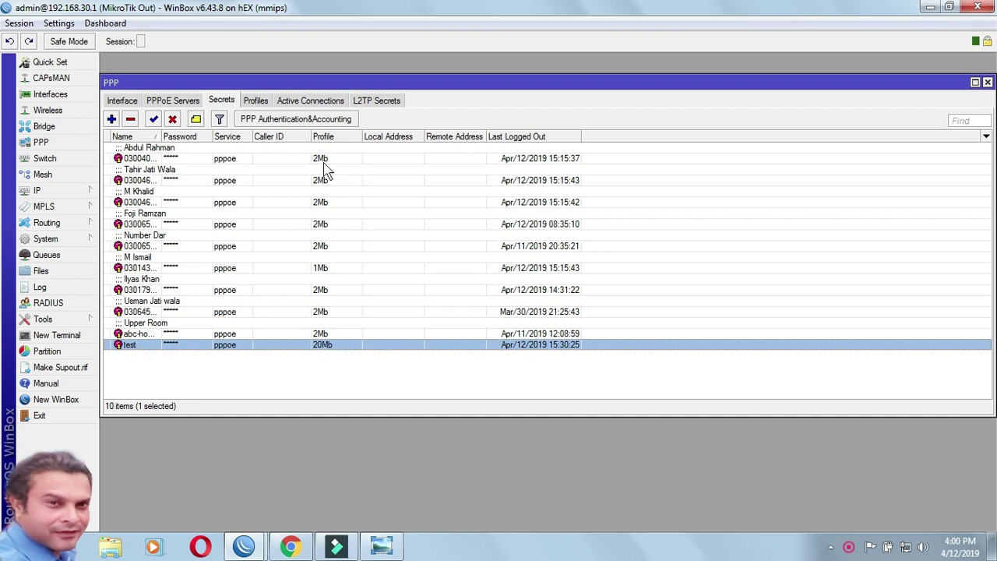
left_click(298, 105)
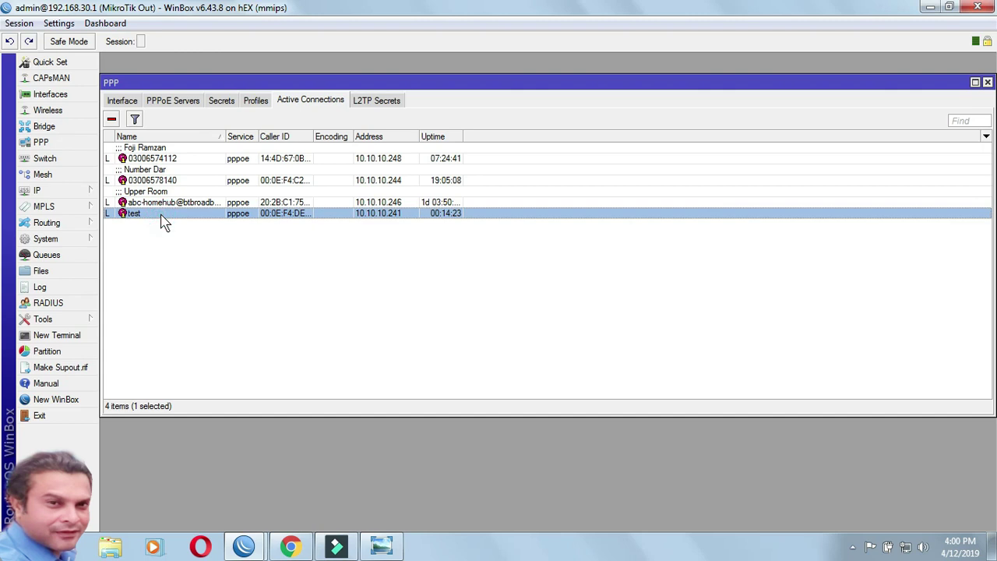
left_click(290, 547)
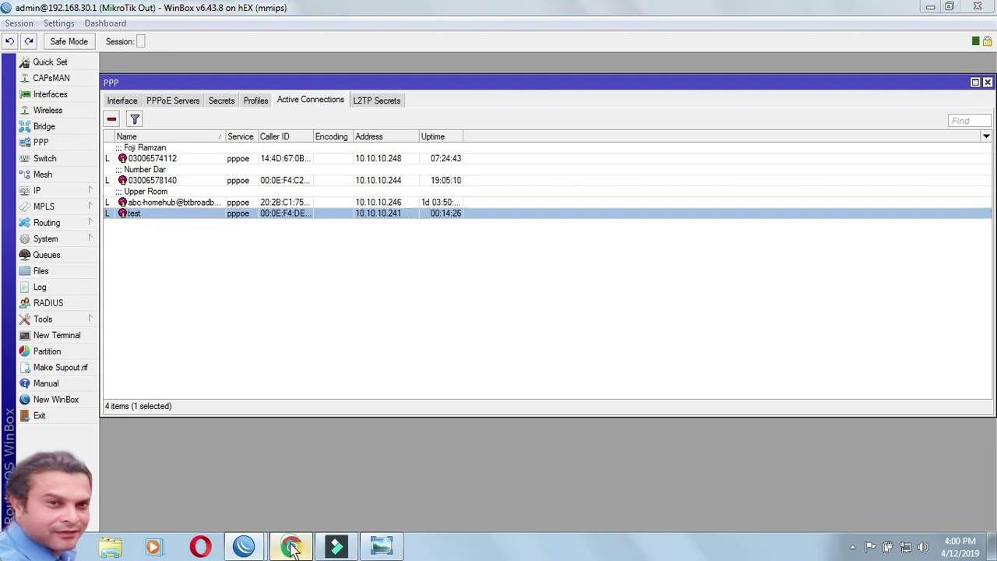
Step: Go back to the DSL Router's Device Info page, where WAN status still reads Disconnected
left_click(93, 16)
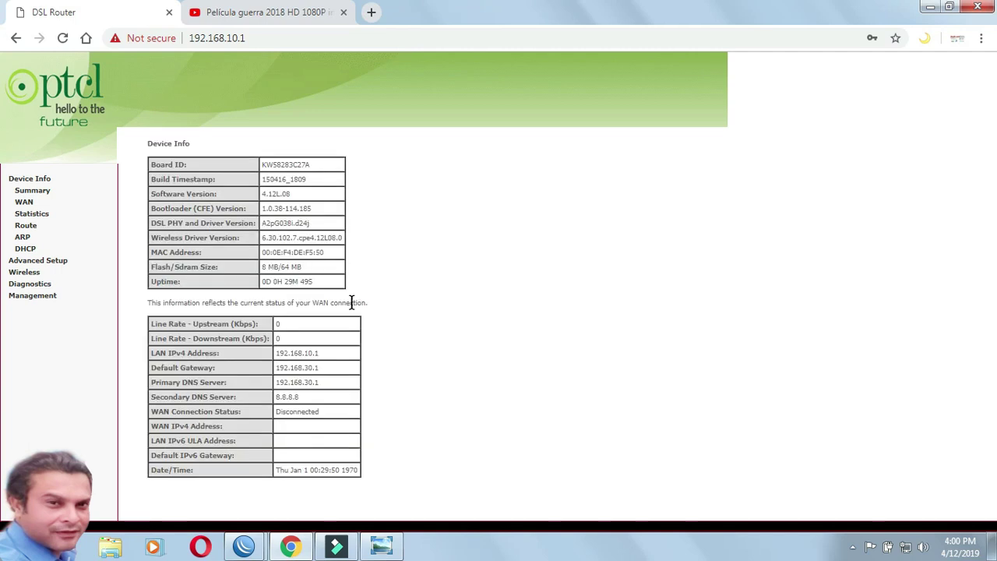
mouse_move(318, 550)
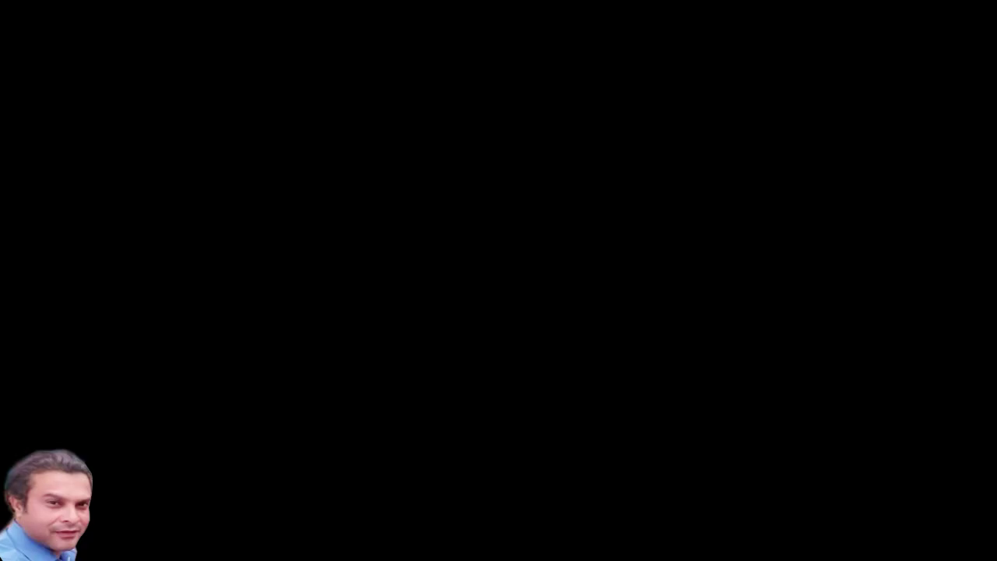